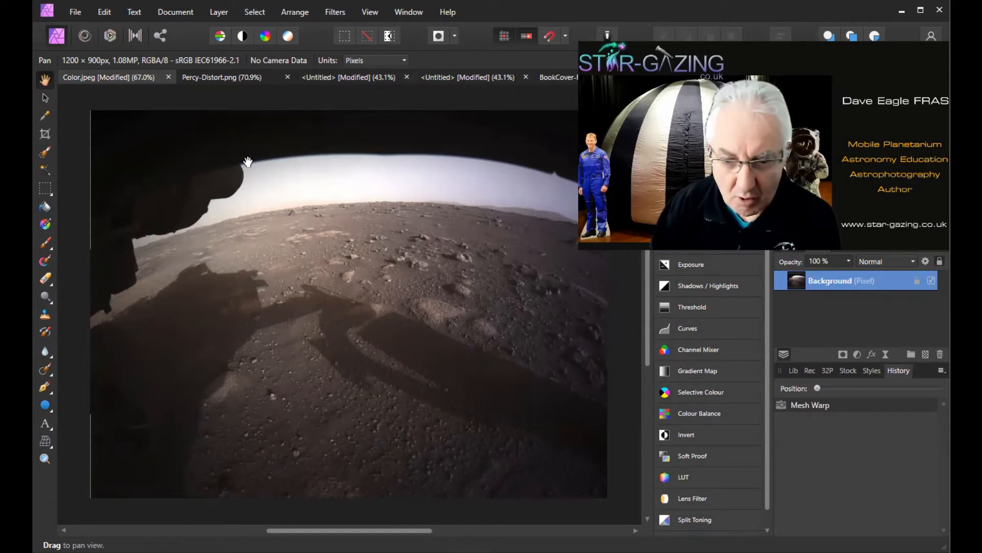
# - View the corrected reference image Percy-Distort.png and return to Color.jpeg
pyautogui.click(234, 77)
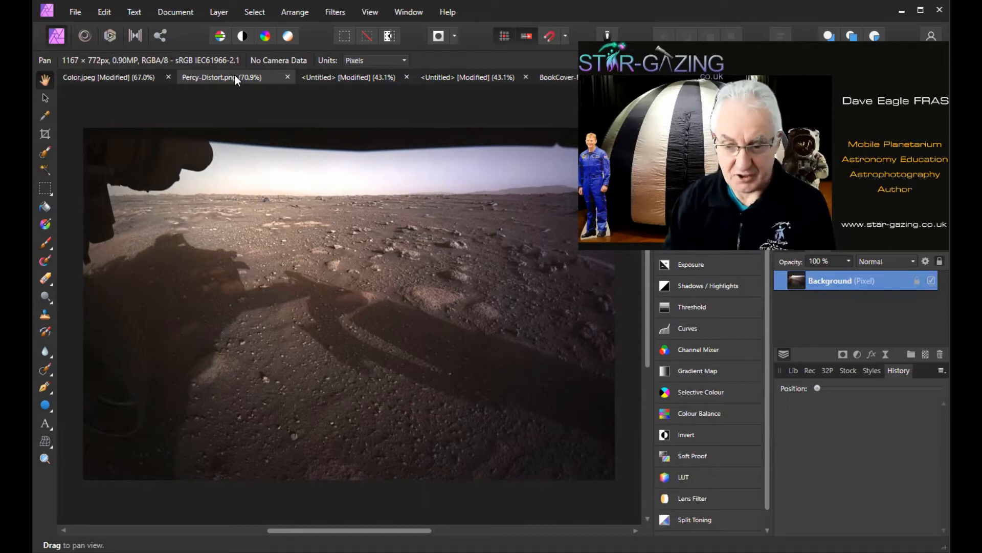
pyautogui.click(129, 76)
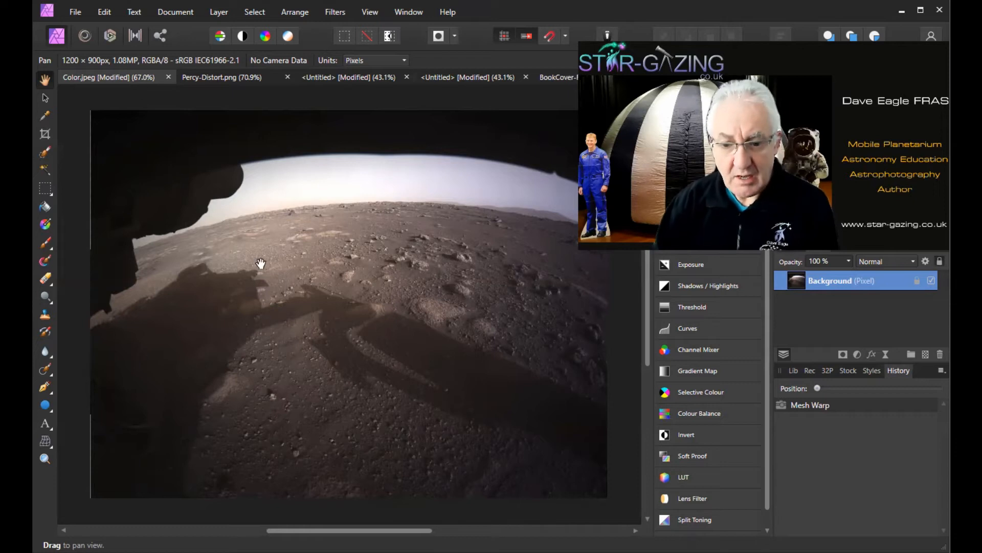
# - Start a mesh warp on the Color.jpeg image, viewed at 50% so there is room around its edges
pyautogui.click(45, 458)
pyautogui.rightClick(407, 307)
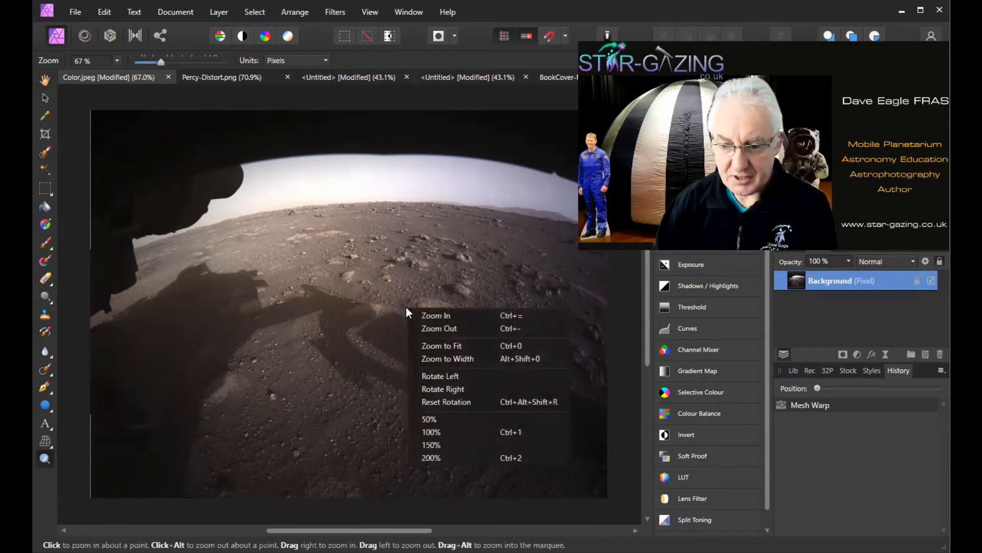
pyautogui.click(422, 330)
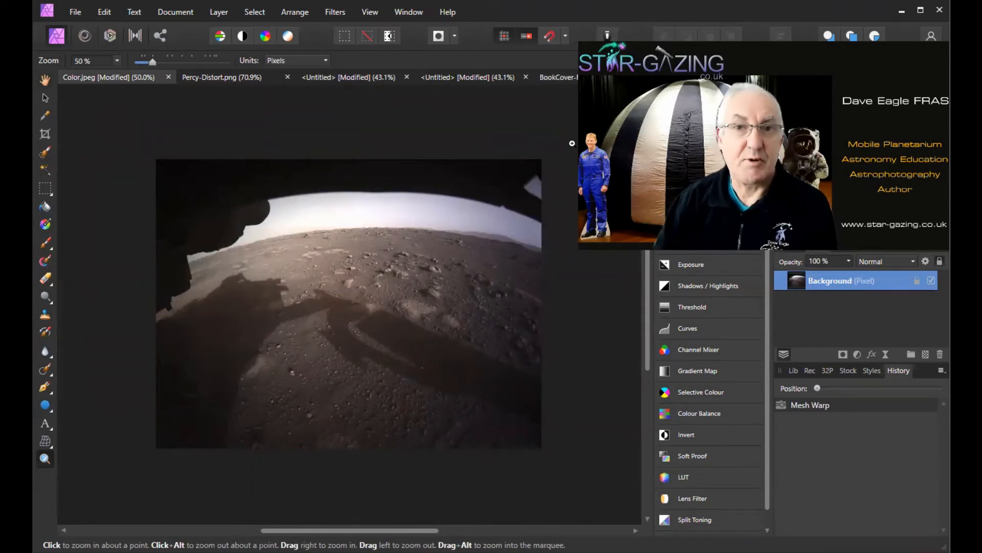
pyautogui.click(44, 441)
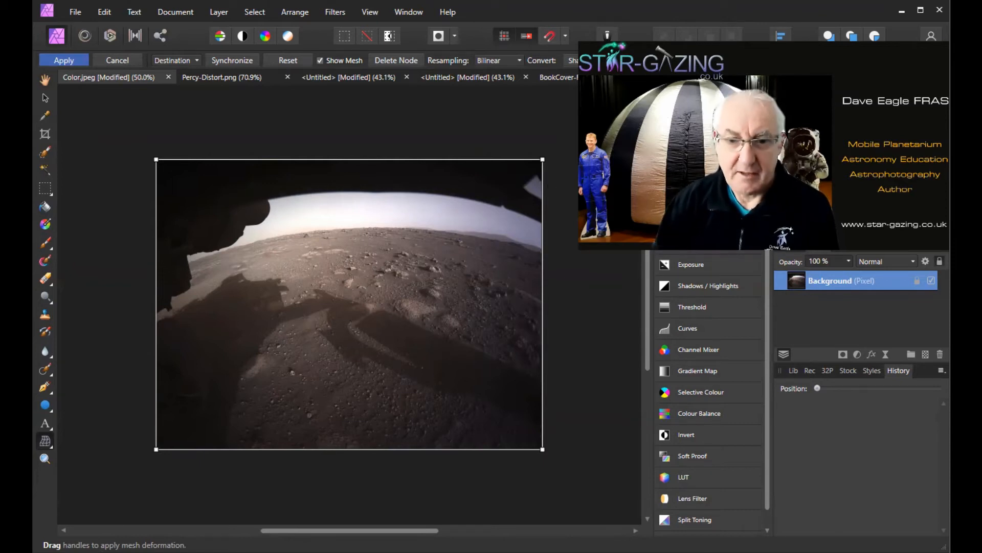
# - Try to bend the image's top edge with the top-left corner's curve handle, and undo that warp
pyautogui.click(157, 160)
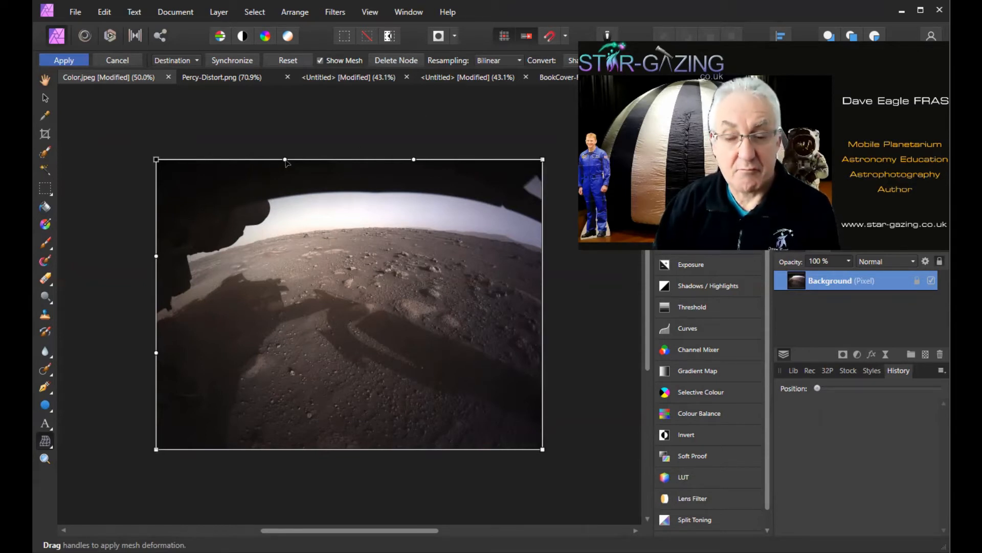
pyautogui.moveTo(286, 160); pyautogui.dragTo(259, 159)
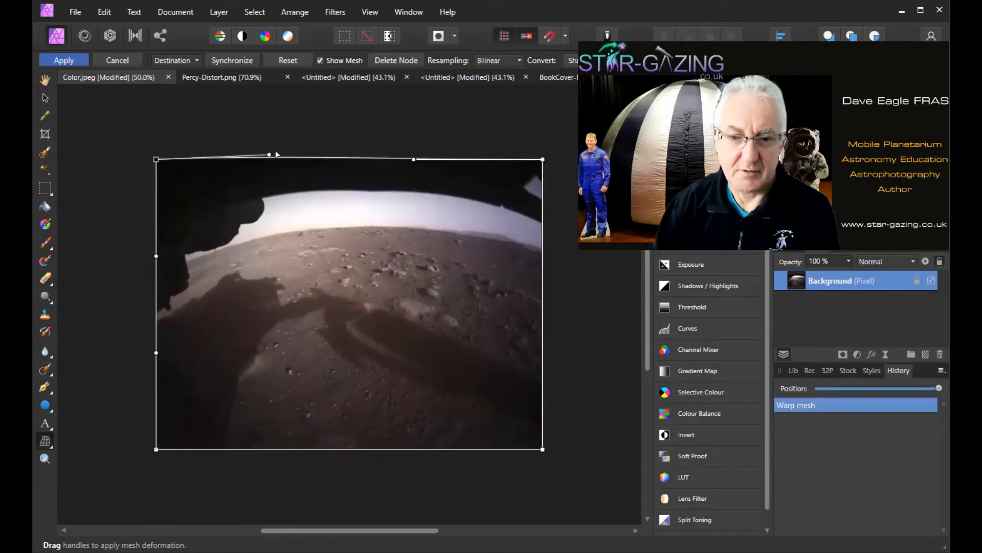
pyautogui.click(104, 12)
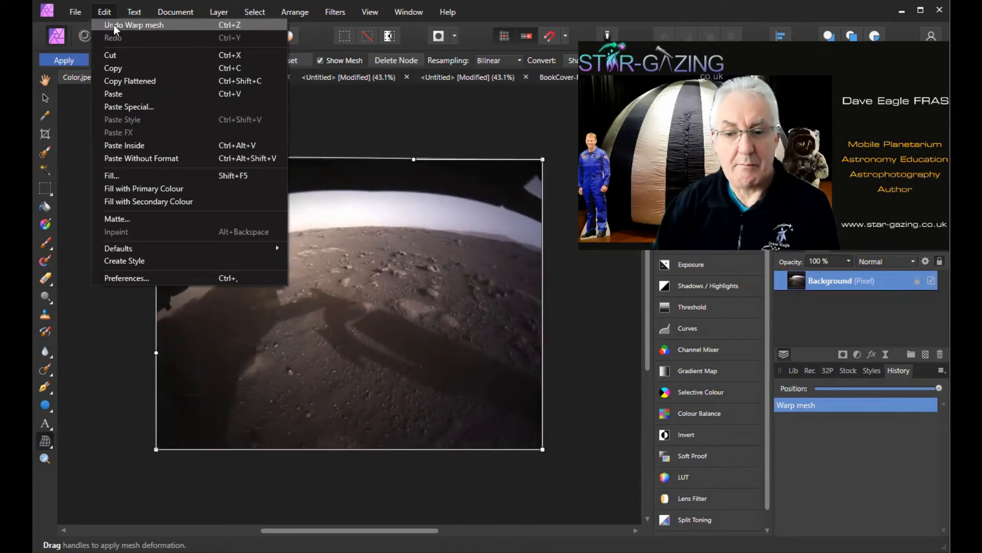
pyautogui.click(114, 24)
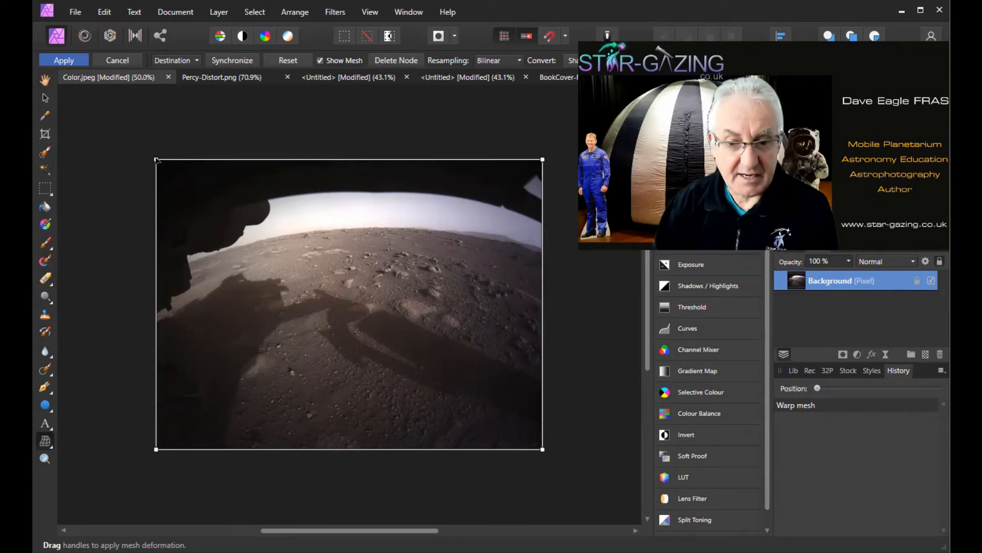
# - Raise the mesh's top-left corner above the image and pull both top-edge curve handles down until the horizon is straight
pyautogui.click(157, 160)
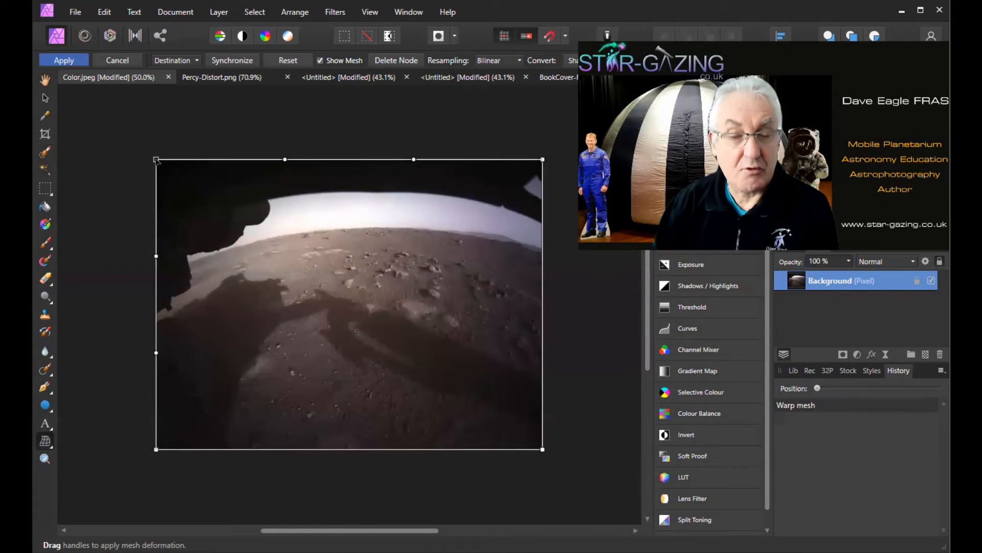
pyautogui.moveTo(156, 160); pyautogui.dragTo(156, 114)
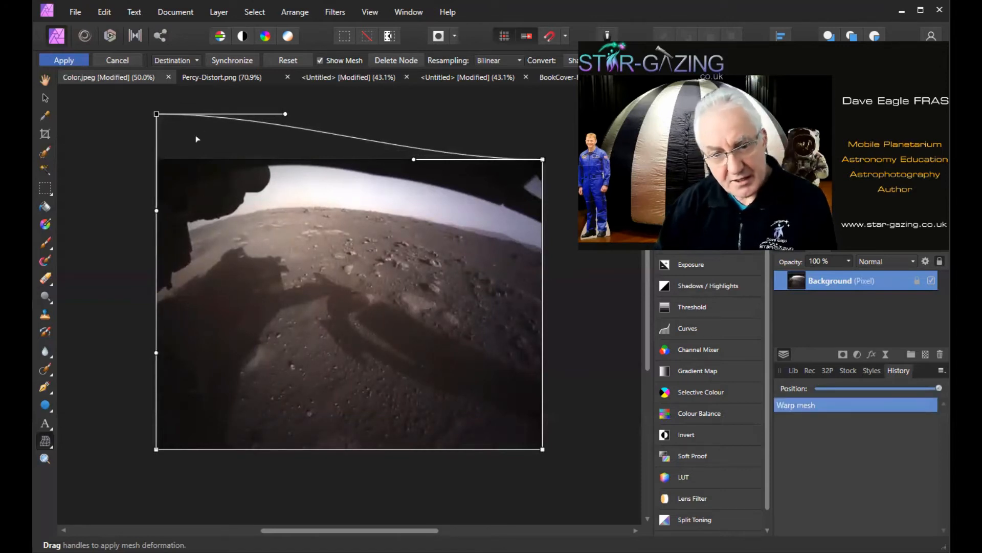
pyautogui.moveTo(157, 114); pyautogui.dragTo(156, 121)
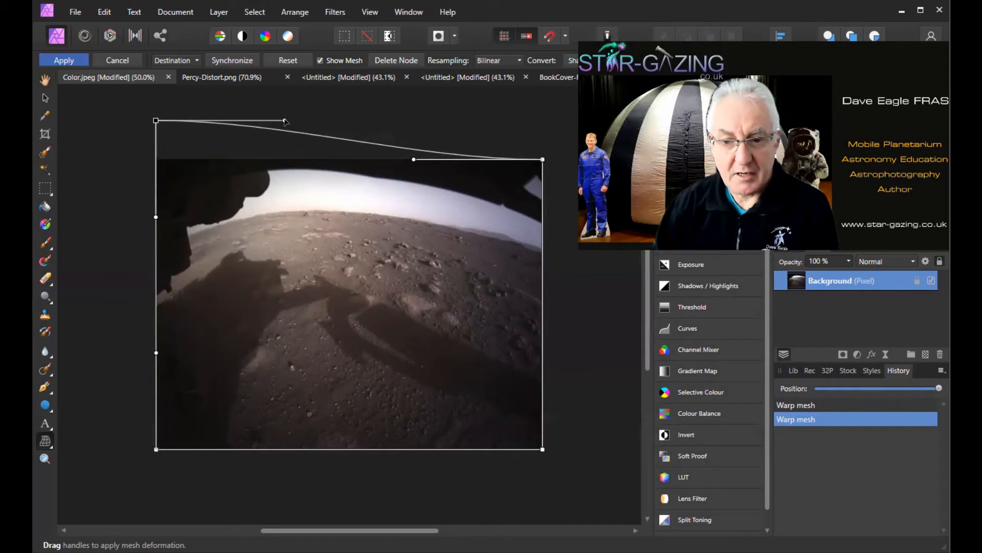
pyautogui.moveTo(285, 122); pyautogui.dragTo(275, 207)
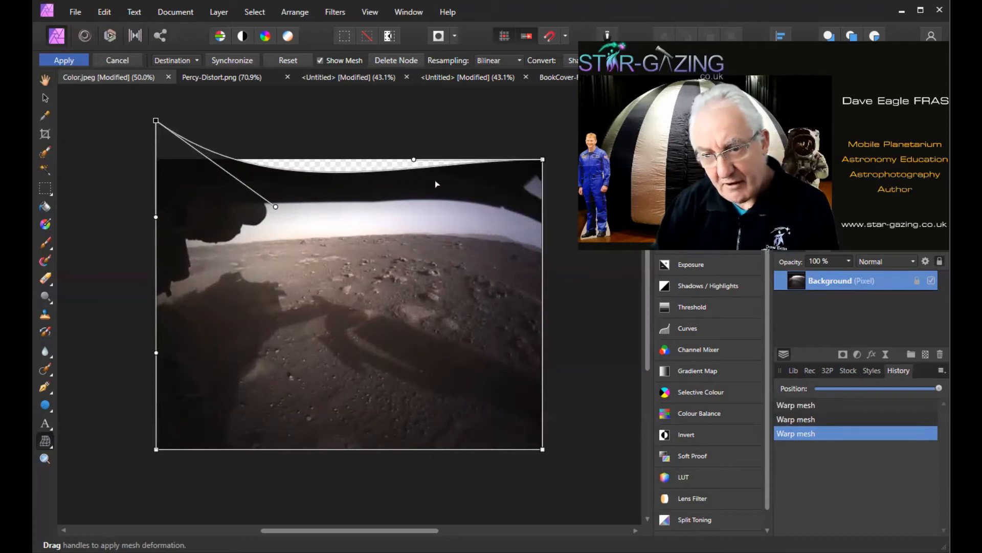
pyautogui.moveTo(415, 161); pyautogui.dragTo(409, 198)
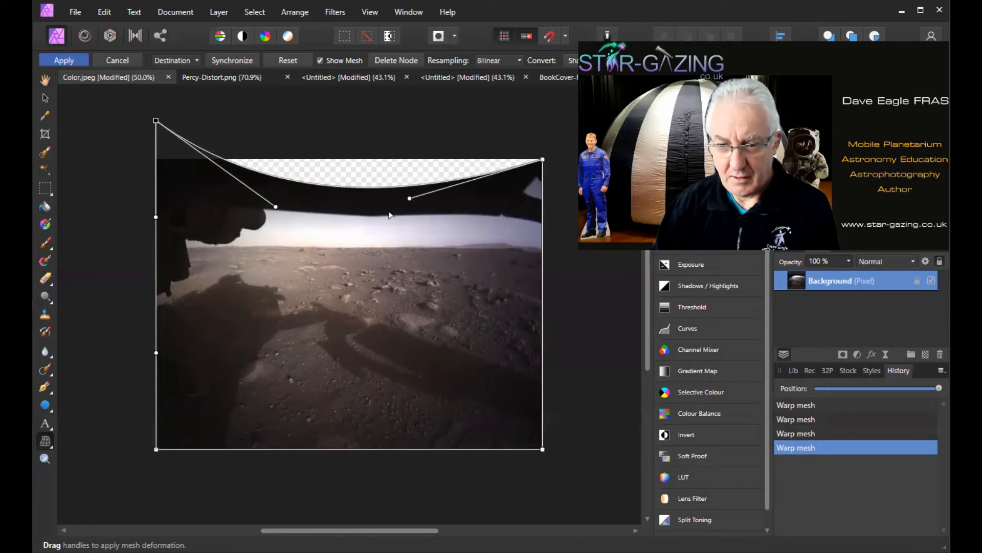
# - Add three mesh nodes running diagonally from the upper centre to the lower left, and nudge the lowest one slightly down
pyautogui.doubleClick(389, 212)
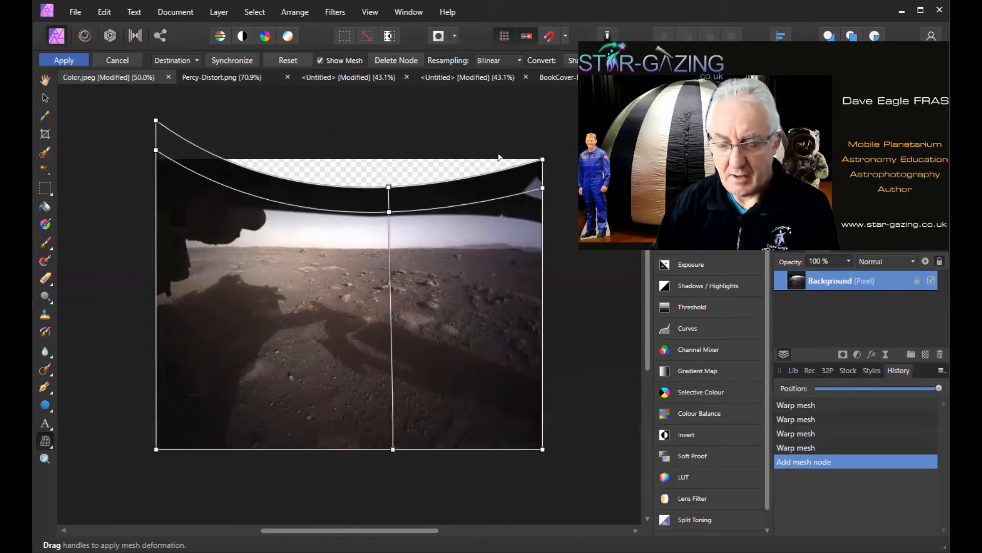
pyautogui.doubleClick(327, 293)
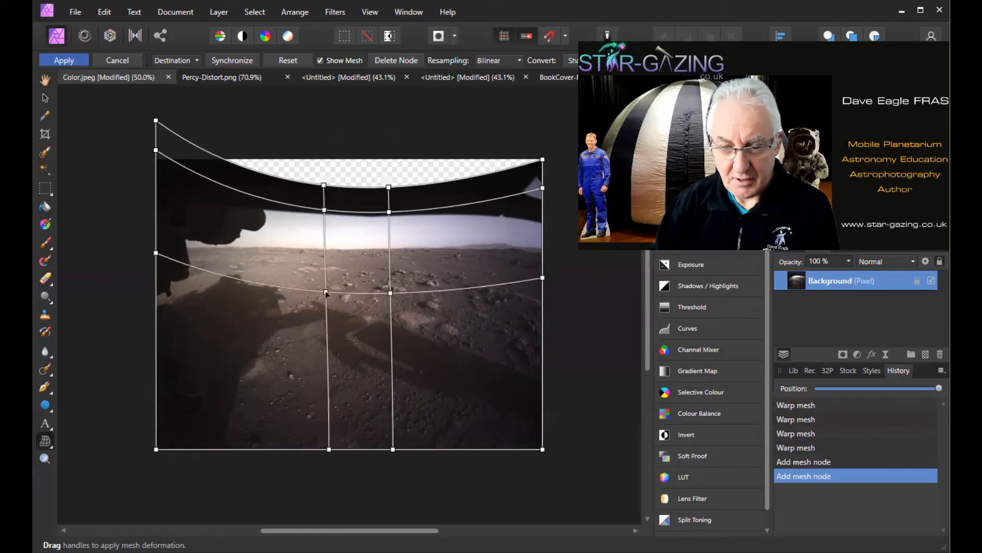
pyautogui.doubleClick(266, 351)
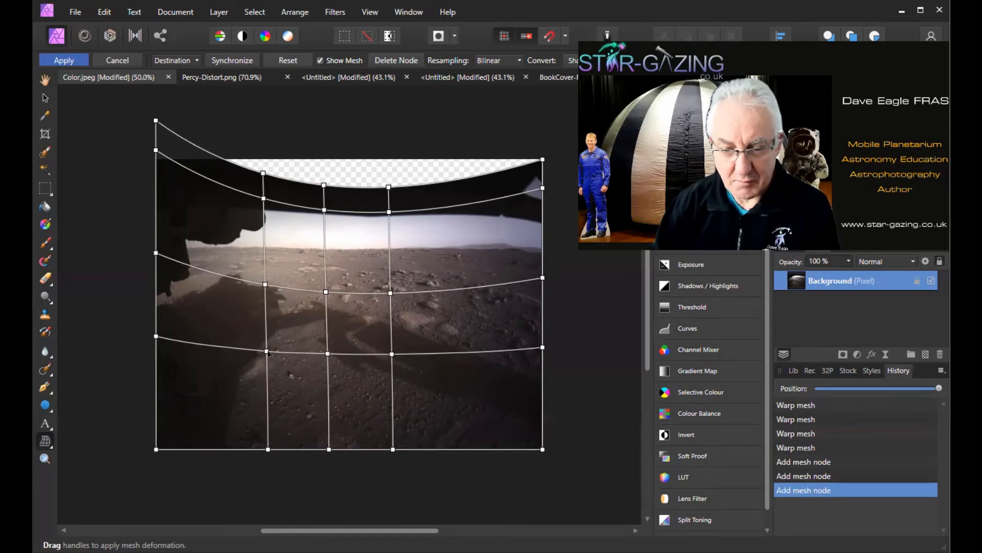
pyautogui.moveTo(267, 351)
pyautogui.mouseDown()
pyautogui.moveTo(258, 361)
pyautogui.moveTo(267, 353)
pyautogui.mouseUp()
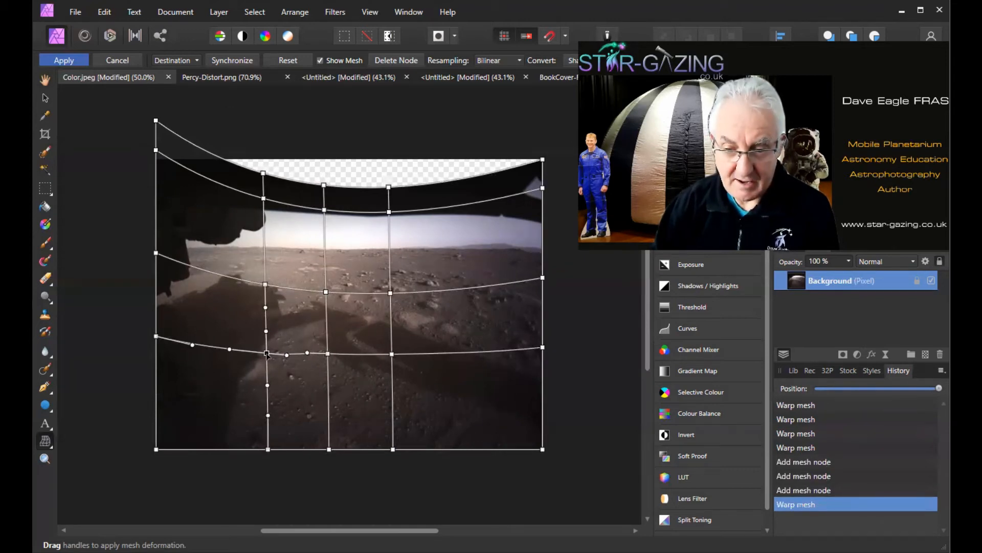
# - Delete the three added inner mesh nodes, starting with the lowest one
pyautogui.press('Delete')
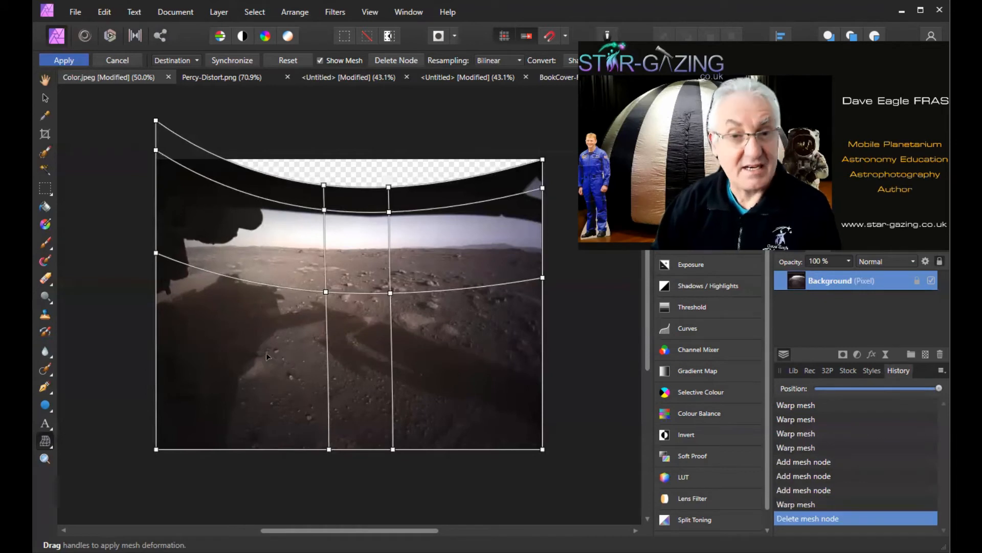
pyautogui.click(326, 292)
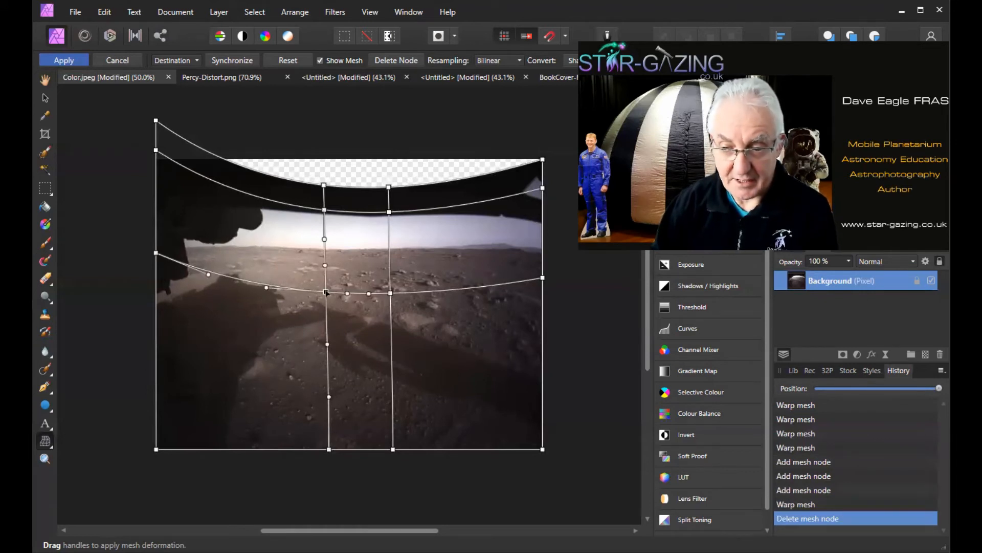
pyautogui.press('Delete')
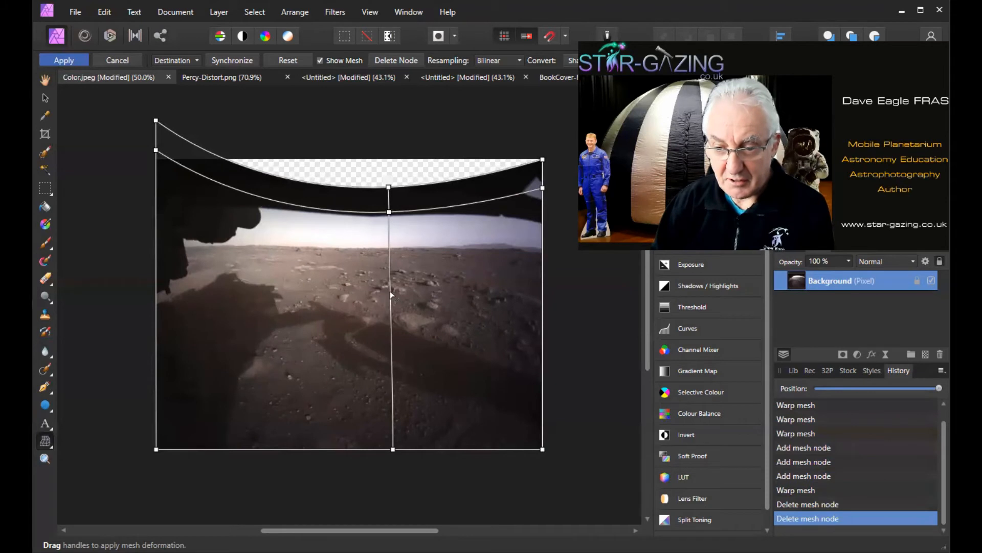
pyautogui.click(389, 212)
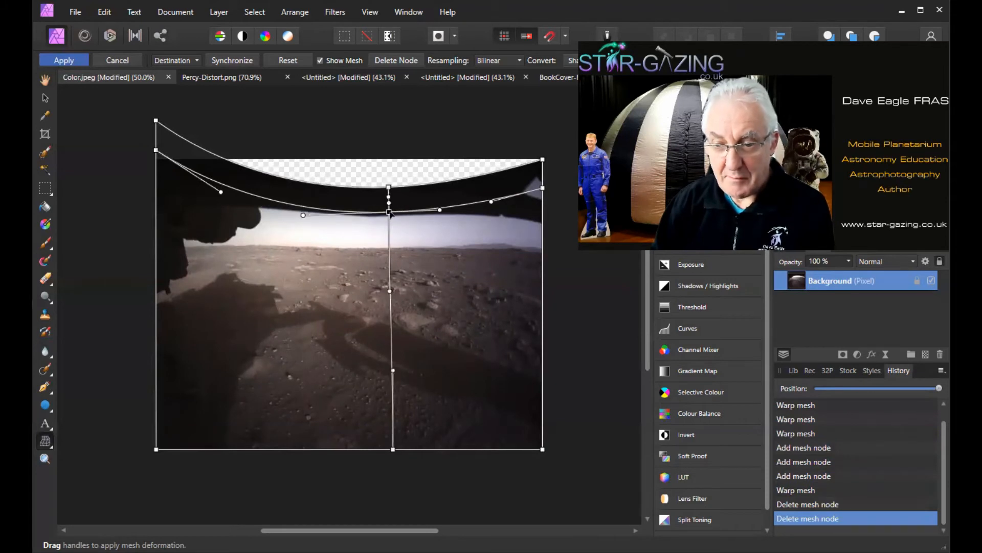
pyautogui.press('Delete')
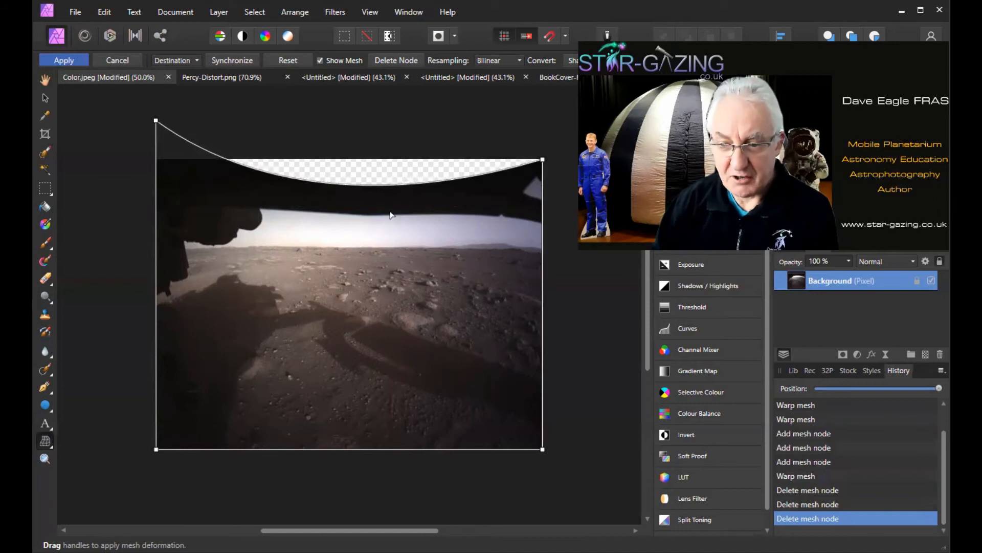
# - Apply the mesh warp and crop away the image's upper strip with the transparent gap, keeping 1200 × 766 px
pyautogui.press('Return')
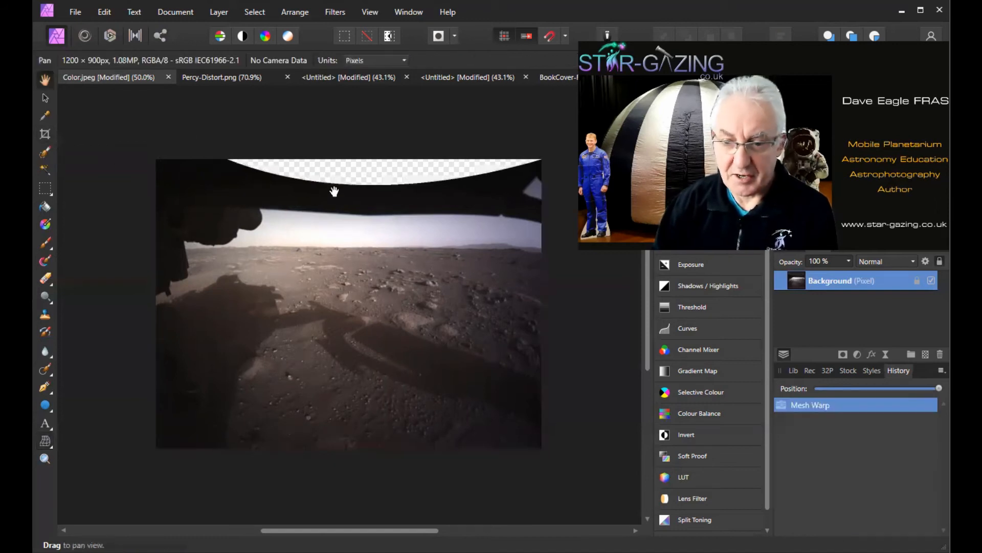
pyautogui.click(45, 134)
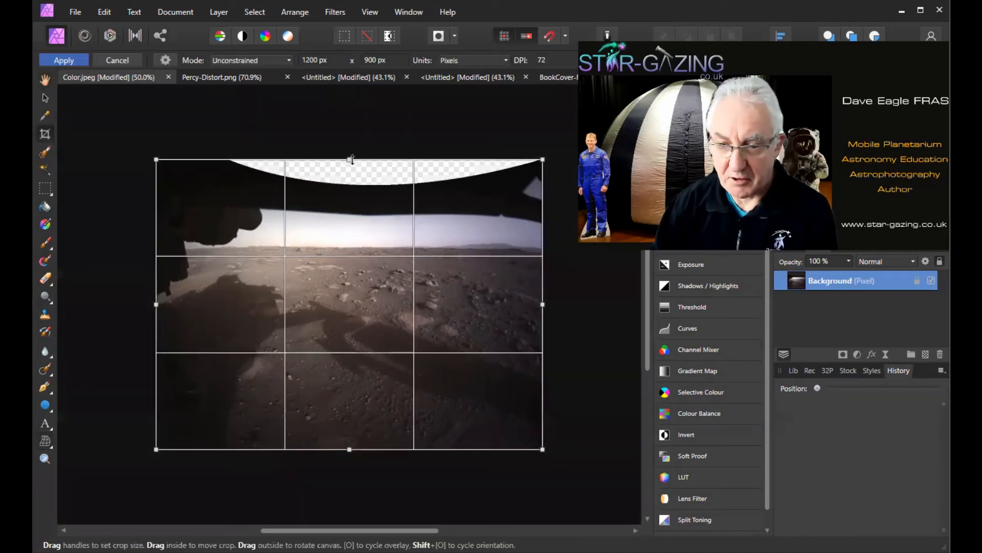
pyautogui.moveTo(349, 160); pyautogui.dragTo(340, 202)
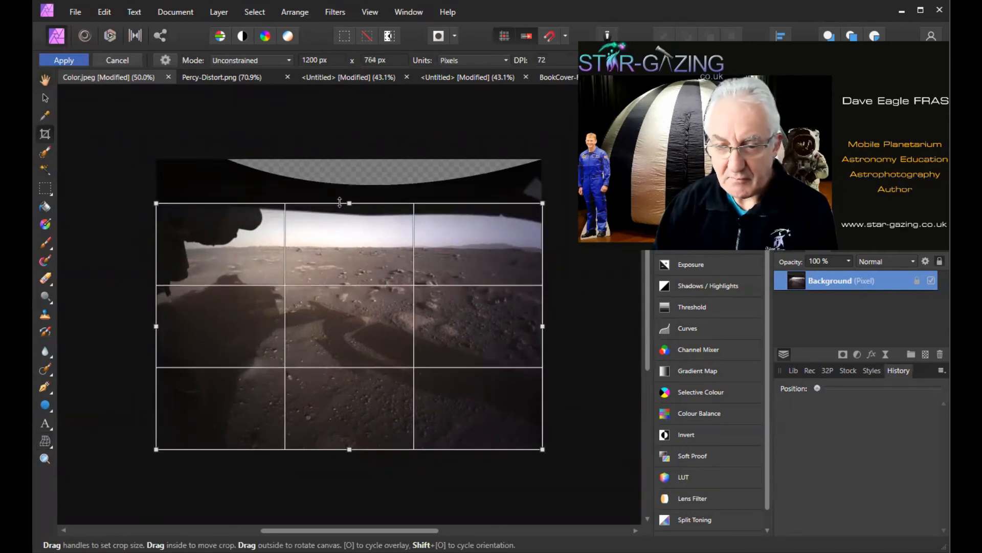
pyautogui.doubleClick(321, 267)
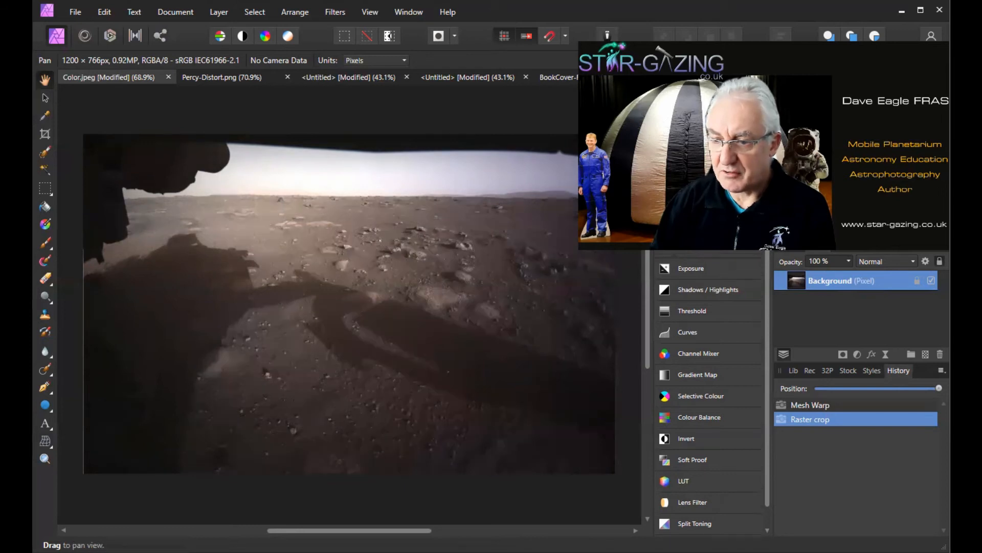
# - Add a Vibrance adjustment with Saturation at 22% and merge it into the Background layer
pyautogui.scroll(2, 689, 282)
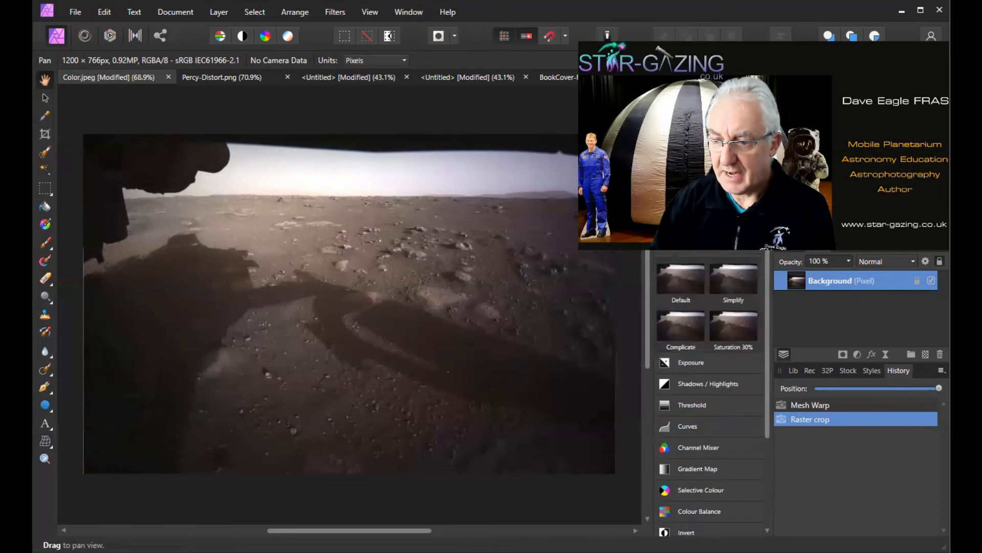
pyautogui.click(687, 275)
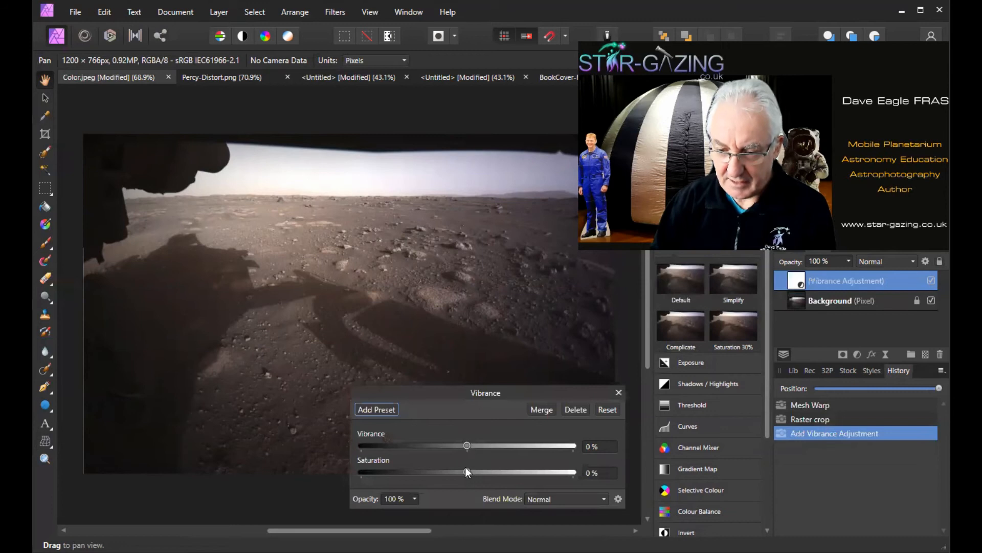
pyautogui.moveTo(467, 472); pyautogui.dragTo(491, 471)
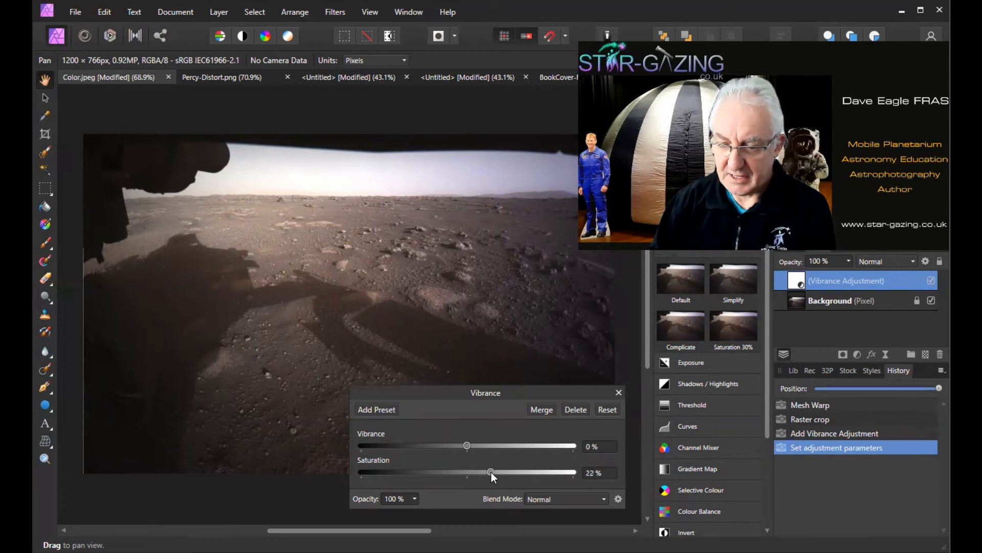
pyautogui.click(542, 410)
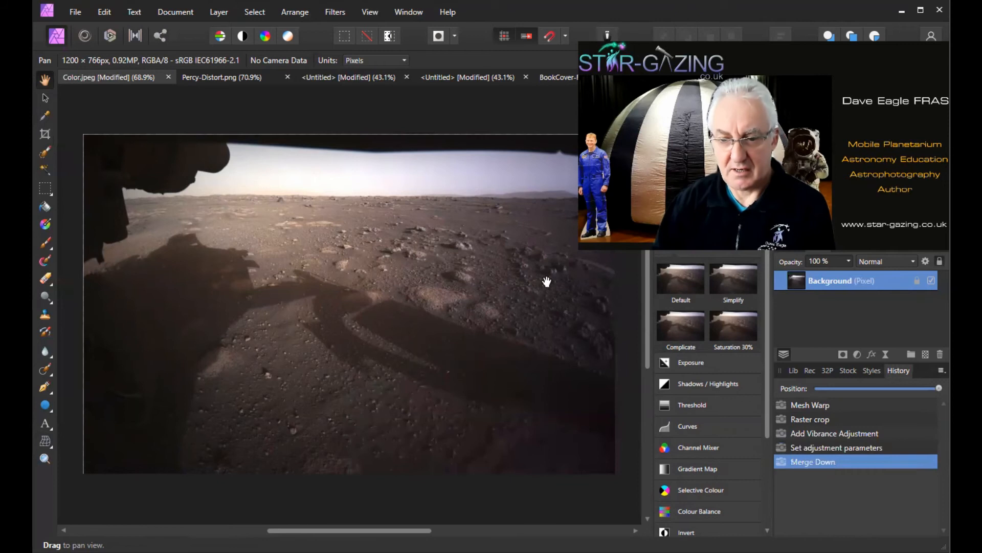
# - Try a live Clarity filter on the Background layer with Strength at 37%, and delete it
pyautogui.click(217, 12)
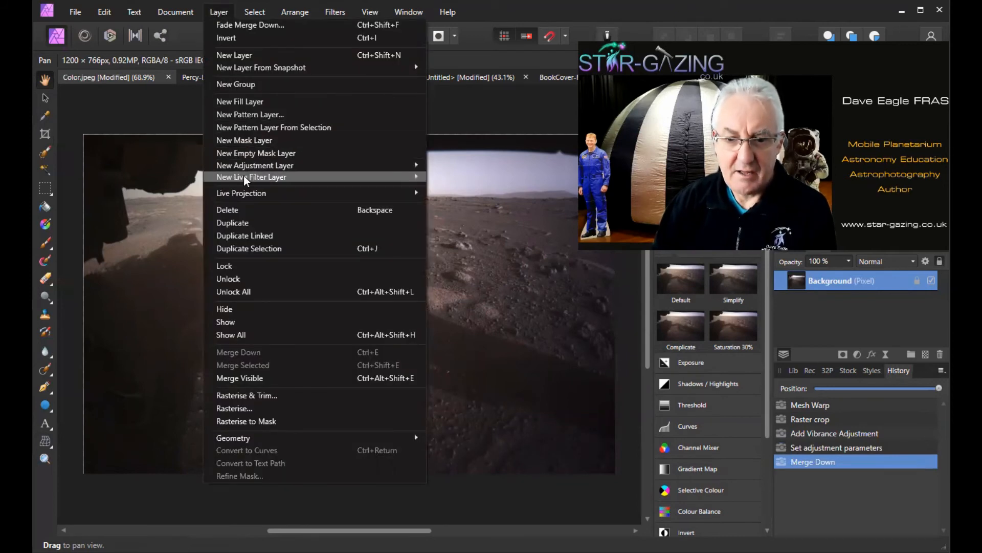
pyautogui.moveTo(243, 176)
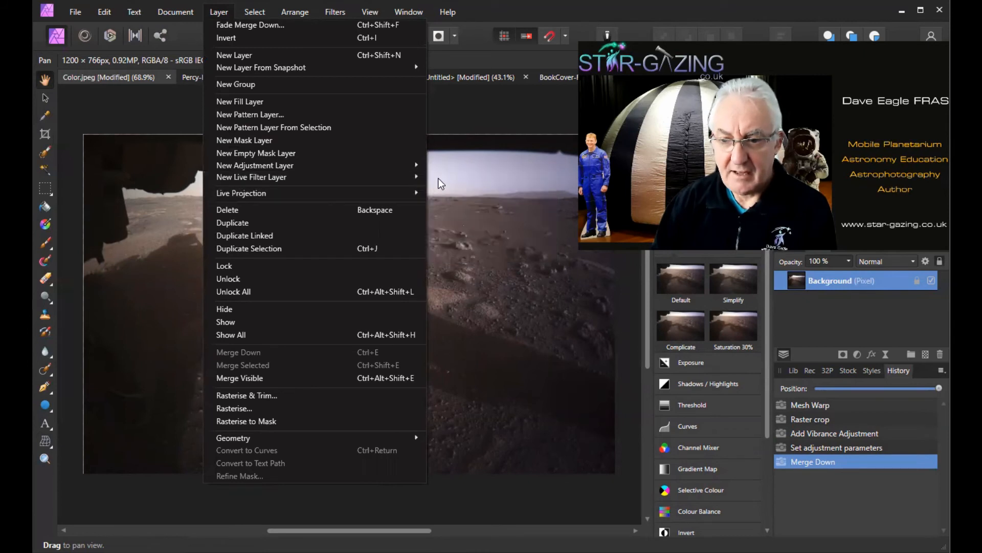
pyautogui.moveTo(417, 180)
pyautogui.moveTo(460, 190)
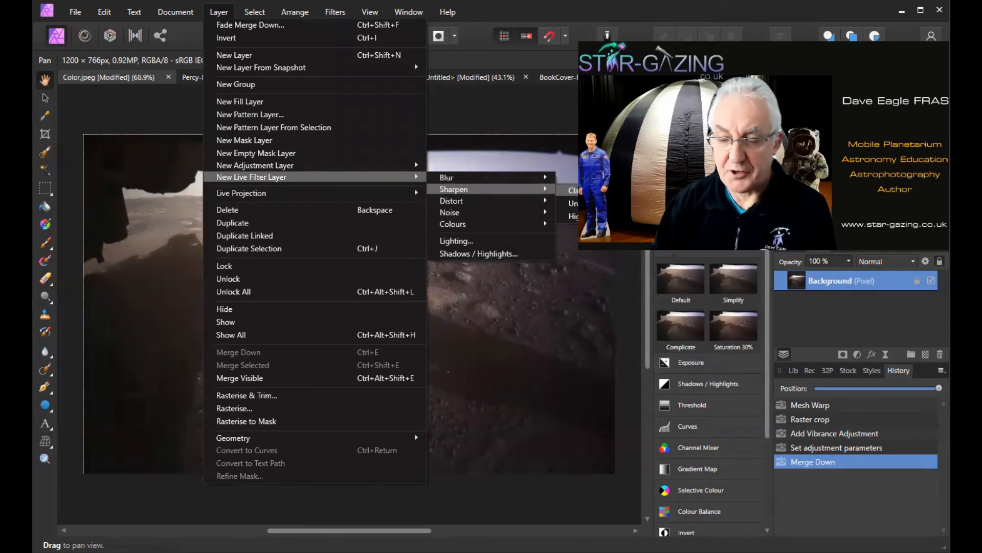
pyautogui.click(572, 190)
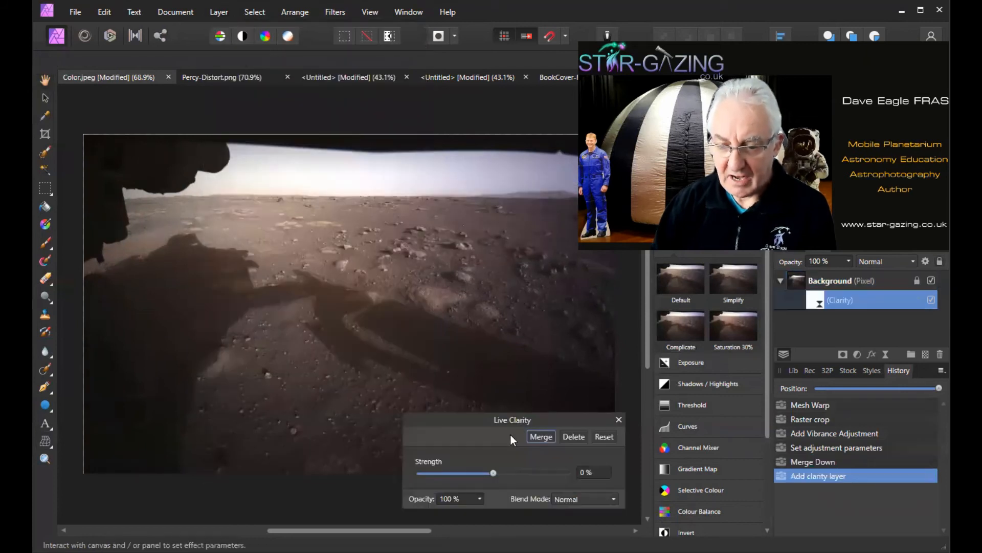
pyautogui.moveTo(495, 471); pyautogui.dragTo(524, 475)
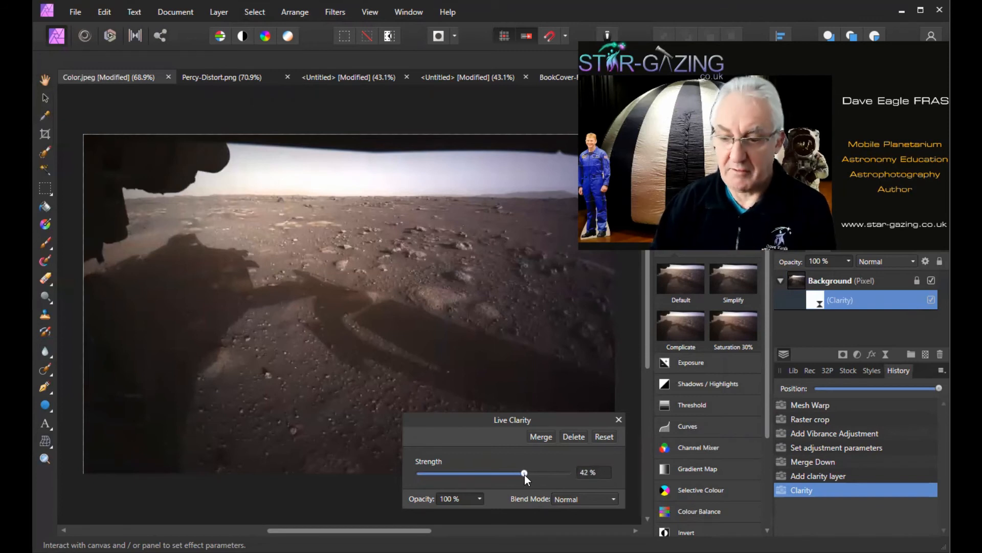
pyautogui.moveTo(524, 474); pyautogui.dragTo(521, 474)
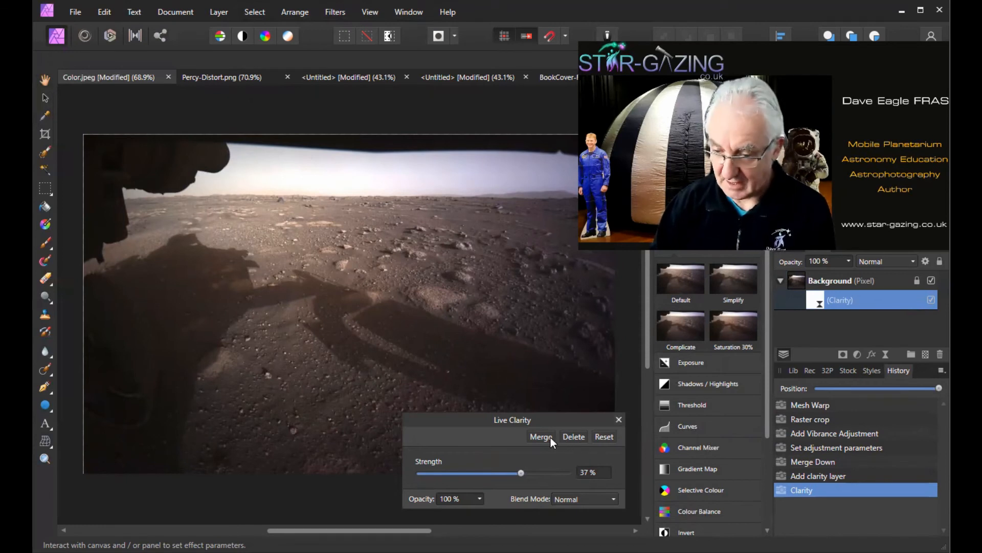
pyautogui.click(579, 436)
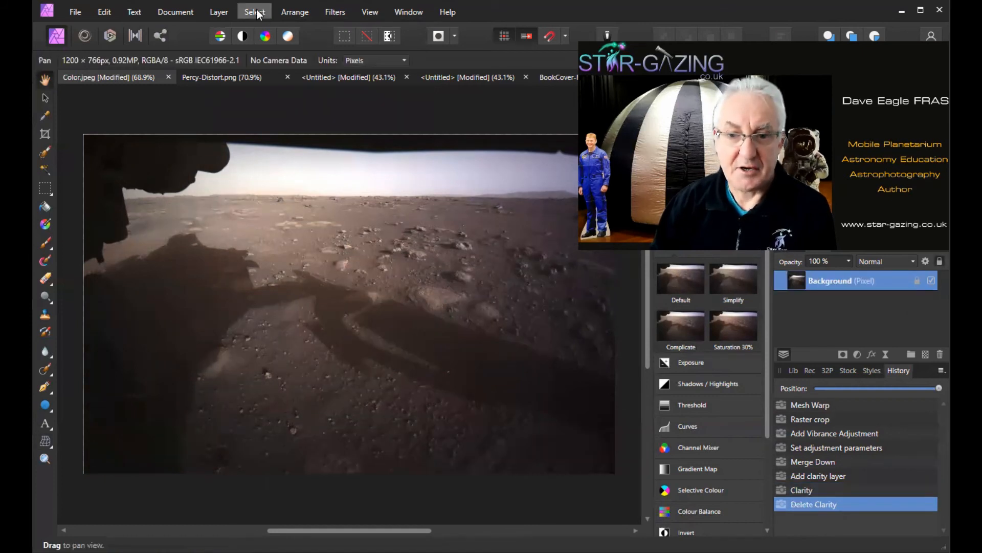
# - Add a live Unsharp Mask filter with Radius 5.9 px and Factor 0.922, and merge it into the Background layer
pyautogui.click(220, 12)
pyautogui.moveTo(332, 176)
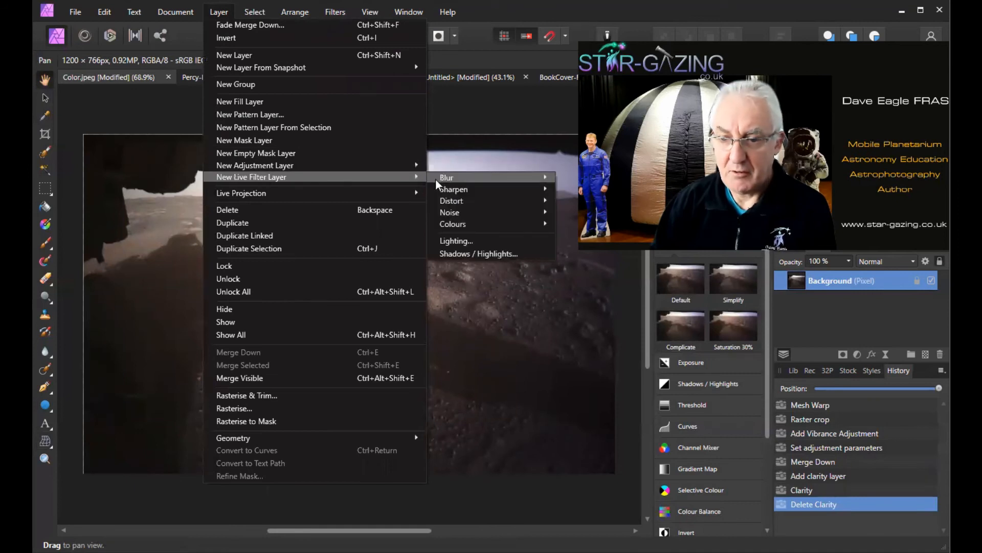
pyautogui.moveTo(447, 189)
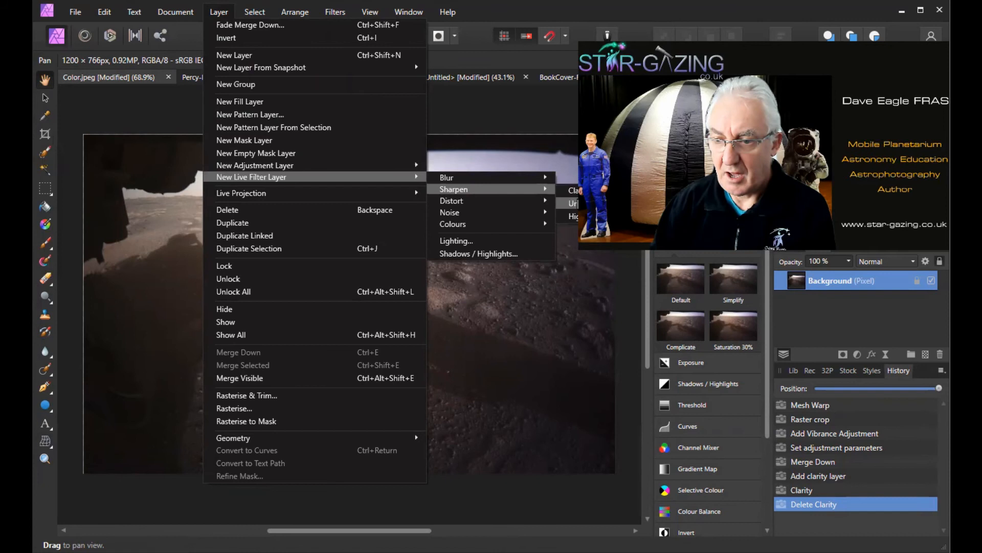
pyautogui.click(573, 203)
pyautogui.moveTo(422, 428); pyautogui.dragTo(490, 427)
pyautogui.moveTo(438, 451)
pyautogui.mouseDown()
pyautogui.moveTo(473, 450)
pyautogui.moveTo(468, 427)
pyautogui.moveTo(454, 455)
pyautogui.mouseUp()
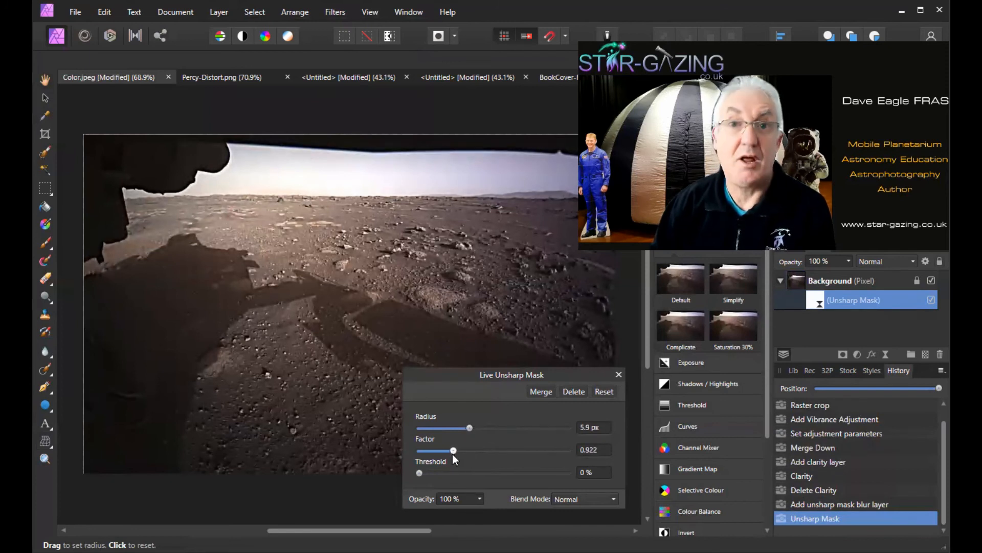
pyautogui.click(548, 389)
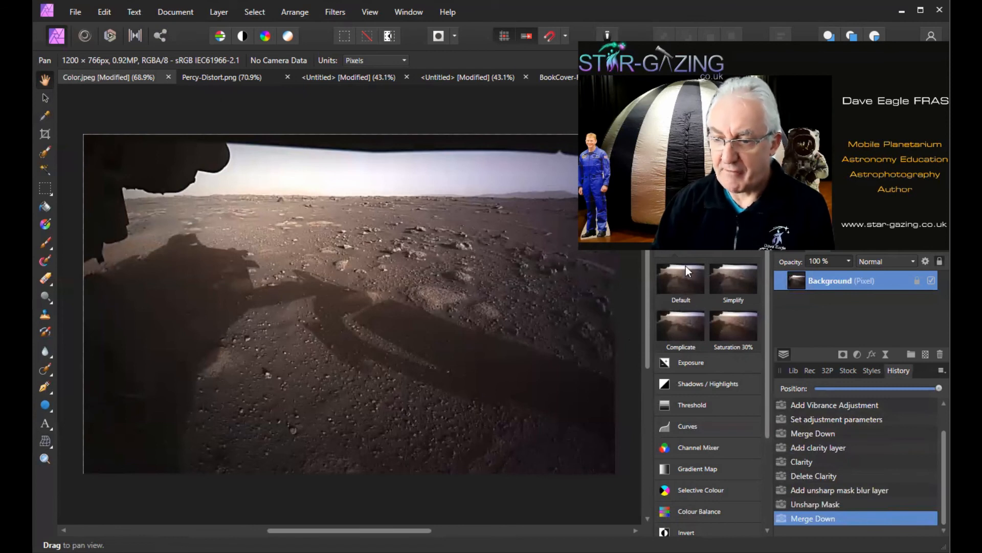
# - Try a Vibrance adjustment with Vibrance at 3% on the sharpened image, and delete it
pyautogui.click(683, 280)
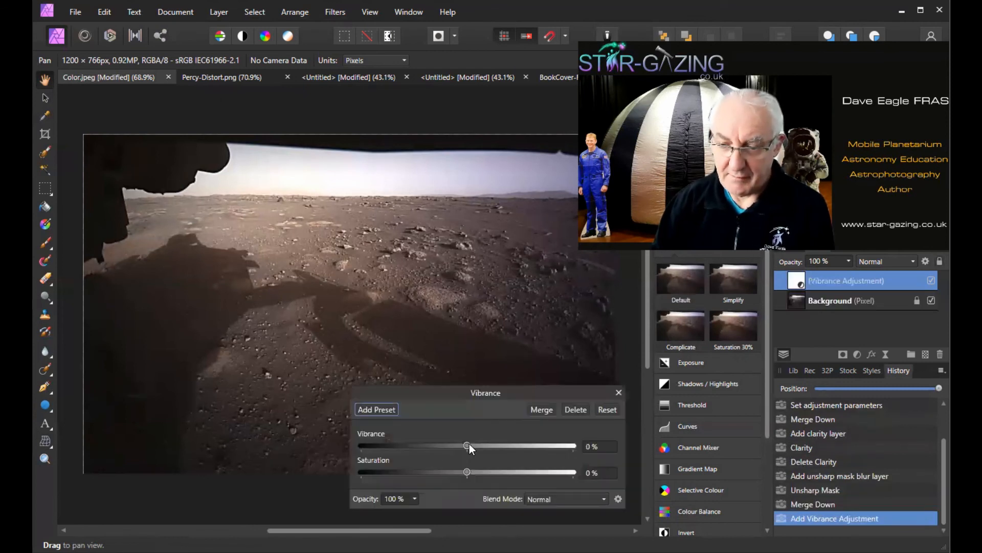
pyautogui.moveTo(468, 444); pyautogui.dragTo(471, 444)
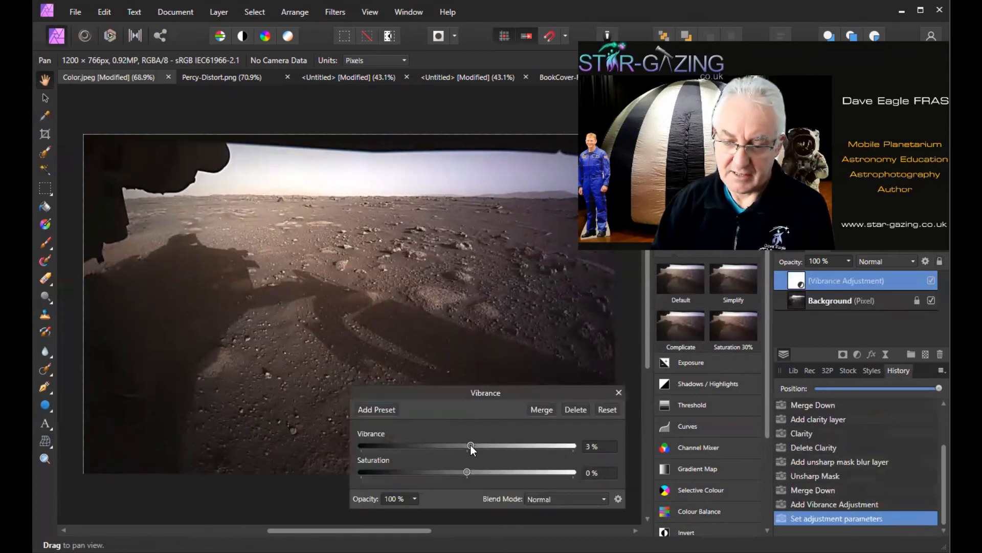
pyautogui.click(576, 409)
# - Add a Vibrance adjustment that slightly raises the sharpened image's Saturation, and merge it into the Background layer
pyautogui.click(681, 288)
pyautogui.moveTo(468, 472); pyautogui.dragTo(490, 474)
pyautogui.click(542, 409)
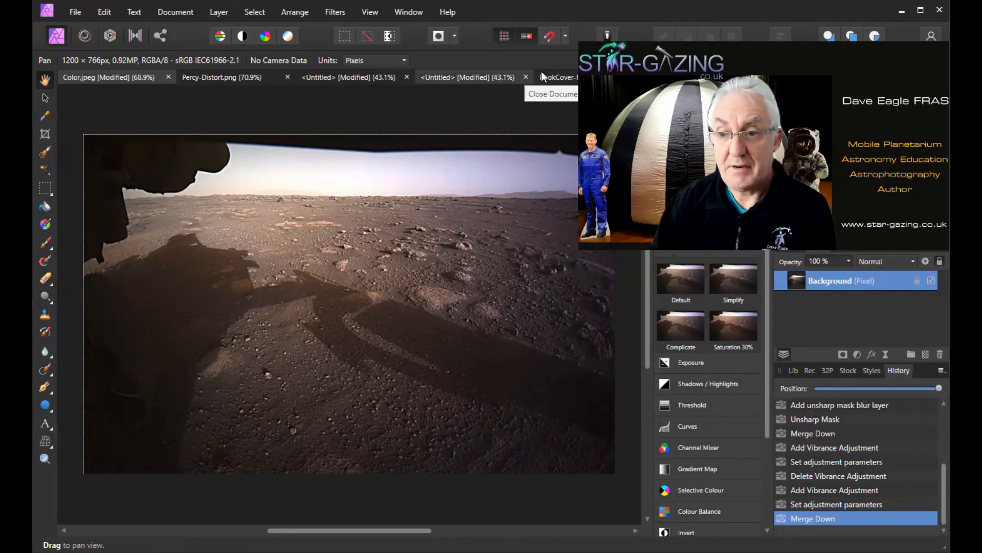
# - View the open book cover document and the untitled image inviting viewers to subscribe to the YouTube channel
pyautogui.click(563, 76)
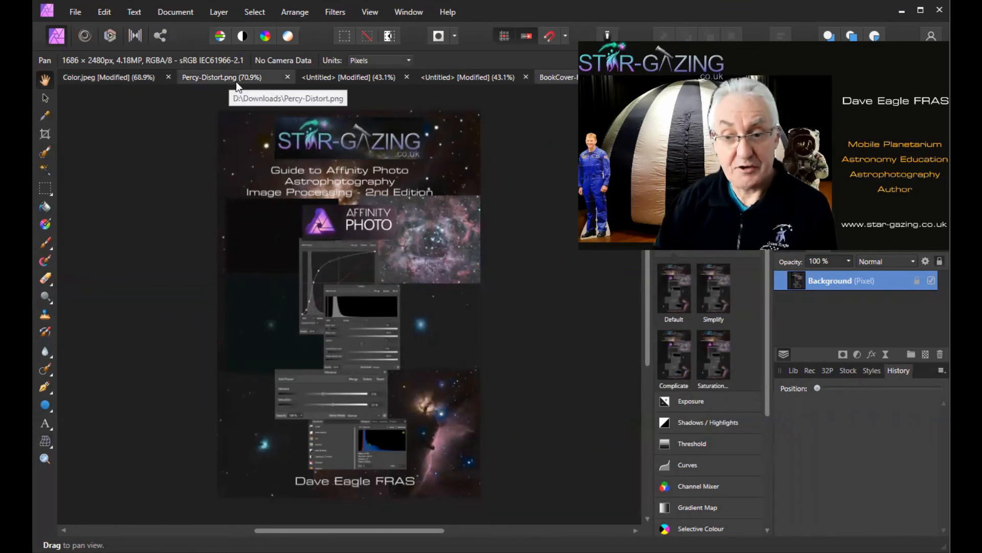
pyautogui.click(374, 78)
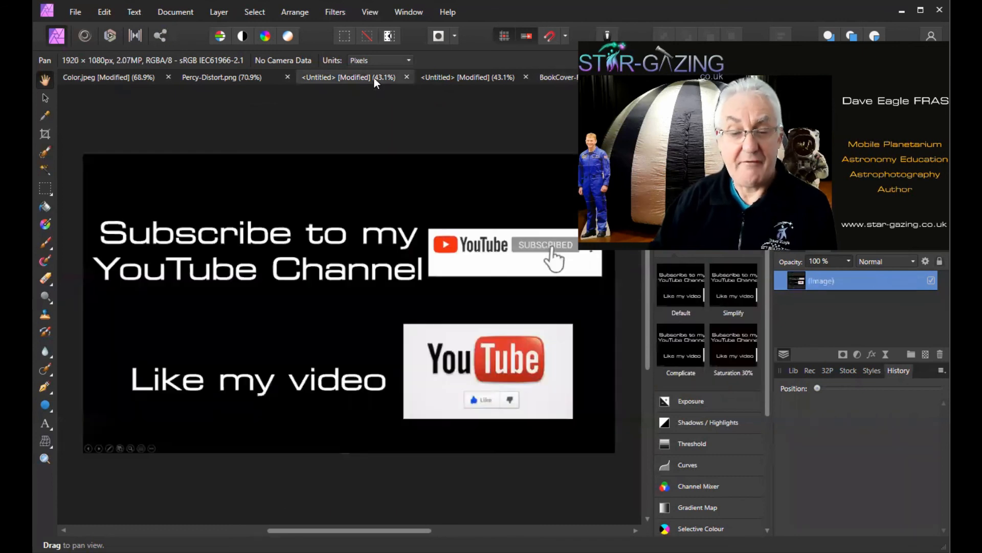